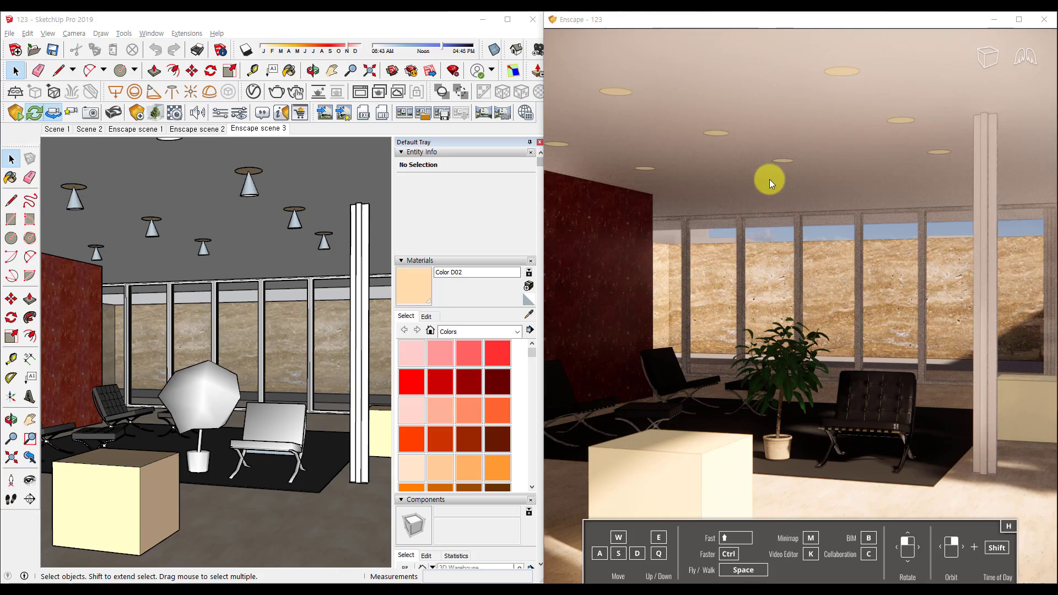
Maximize the Enscape render window and add a start and an end keyframe from the current view in the Video Editor.
{"action": "left_click", "coordinate": [1020, 19]}
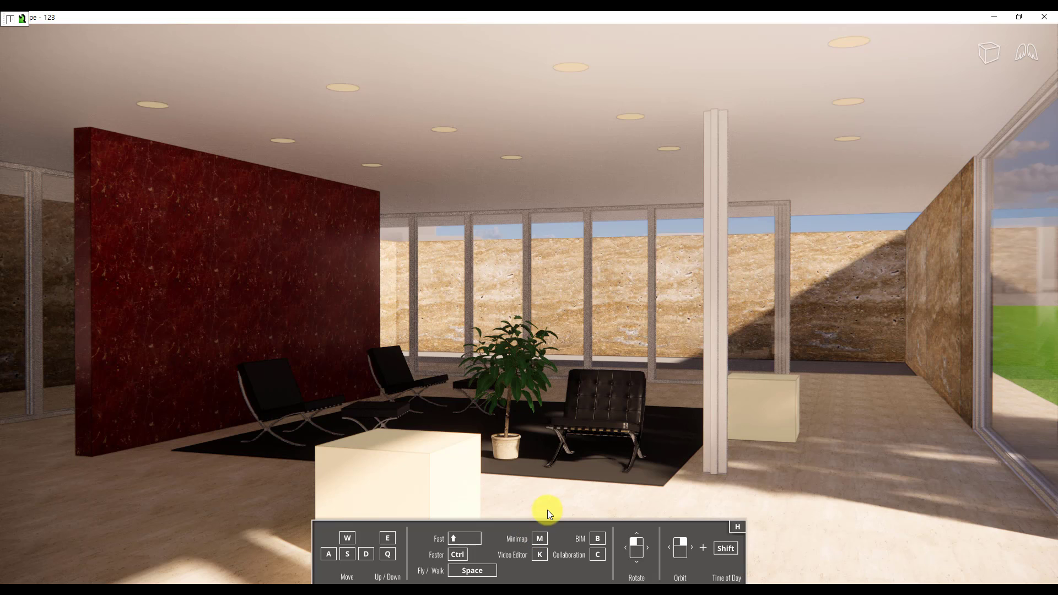
{"action": "key", "text": "k"}
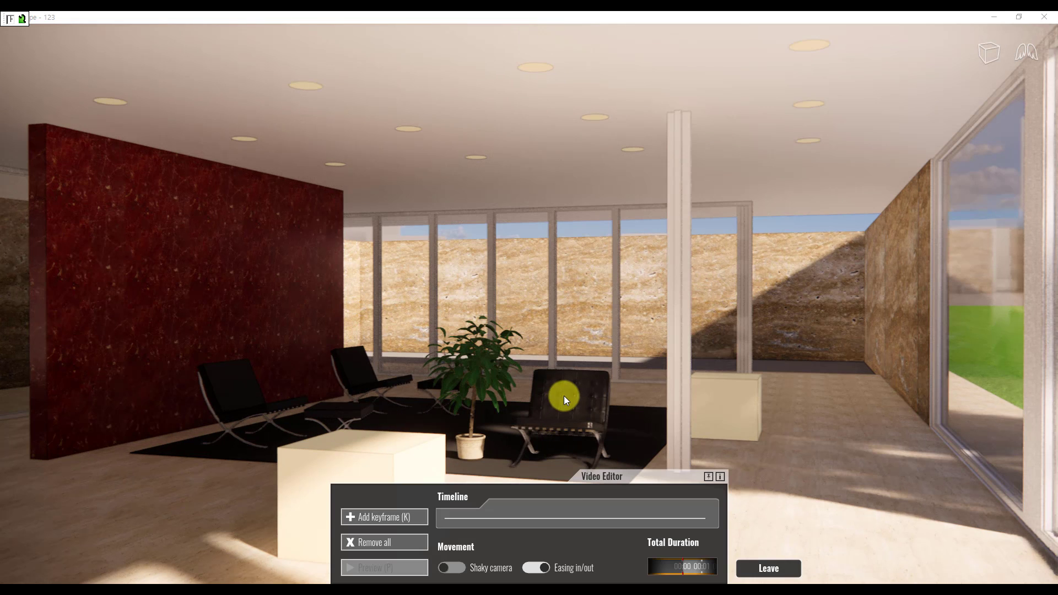
{"action": "left_click", "coordinate": [388, 518]}
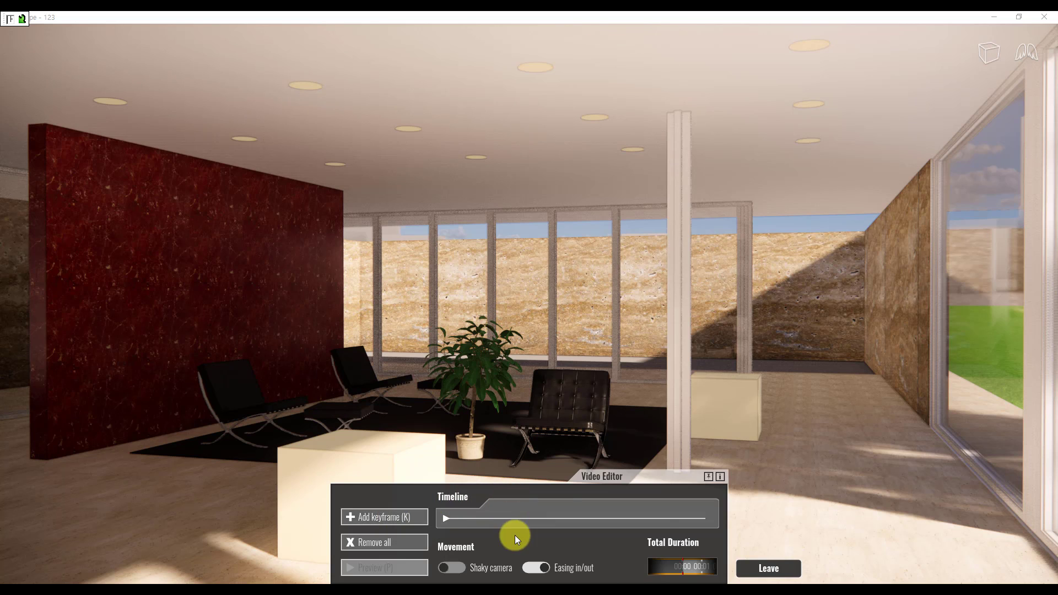
Override the first keyframe's field of view with 91.6° and apply the change.
{"action": "left_click", "coordinate": [446, 520]}
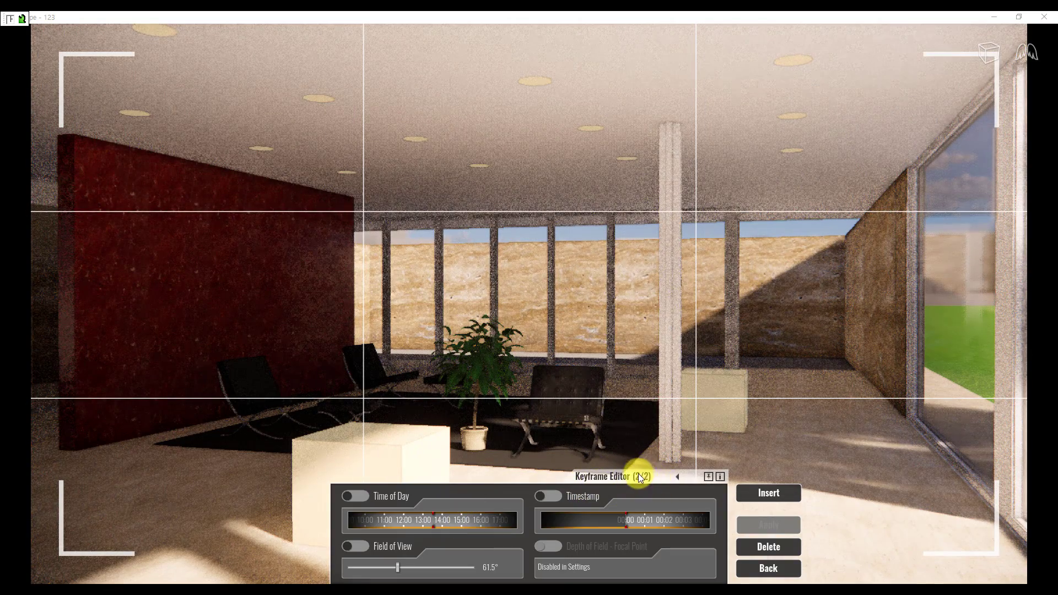
{"action": "left_click", "coordinate": [679, 478]}
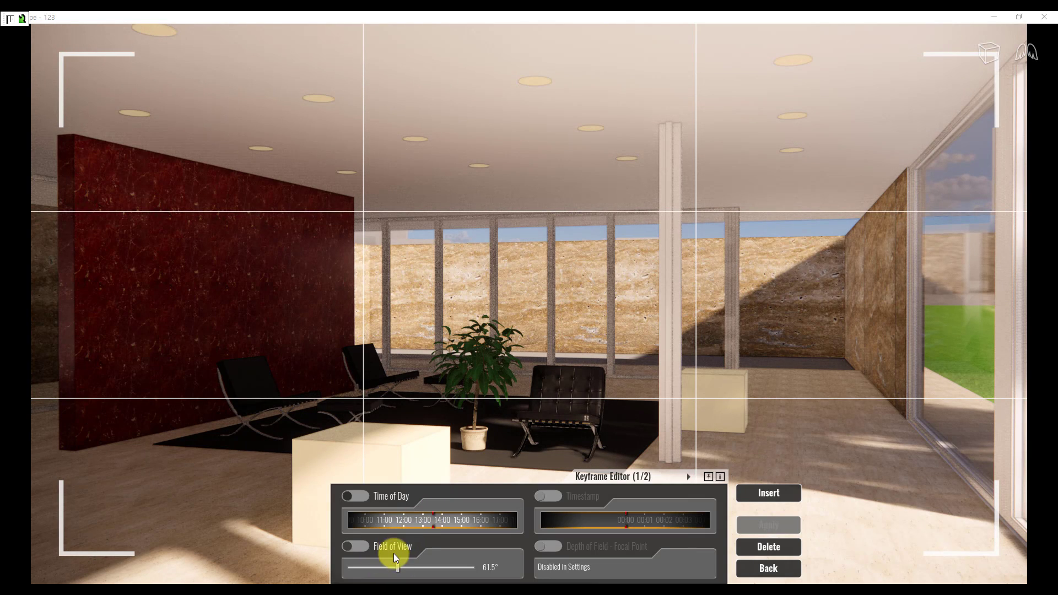
{"action": "left_click", "coordinate": [355, 547]}
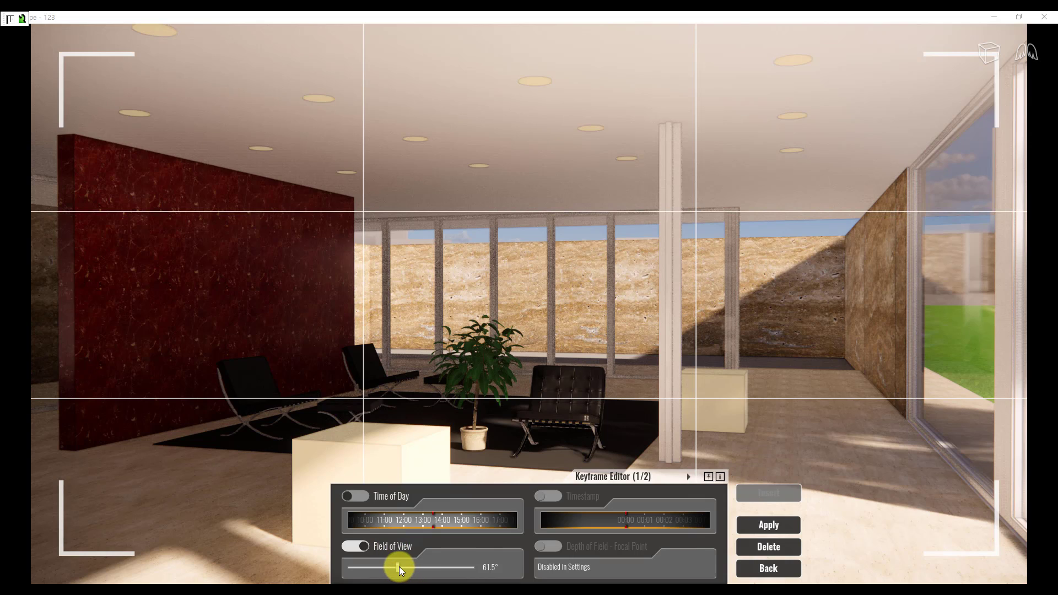
{"action": "left_click_drag", "start_coordinate": [400, 567], "coordinate": [430, 574]}
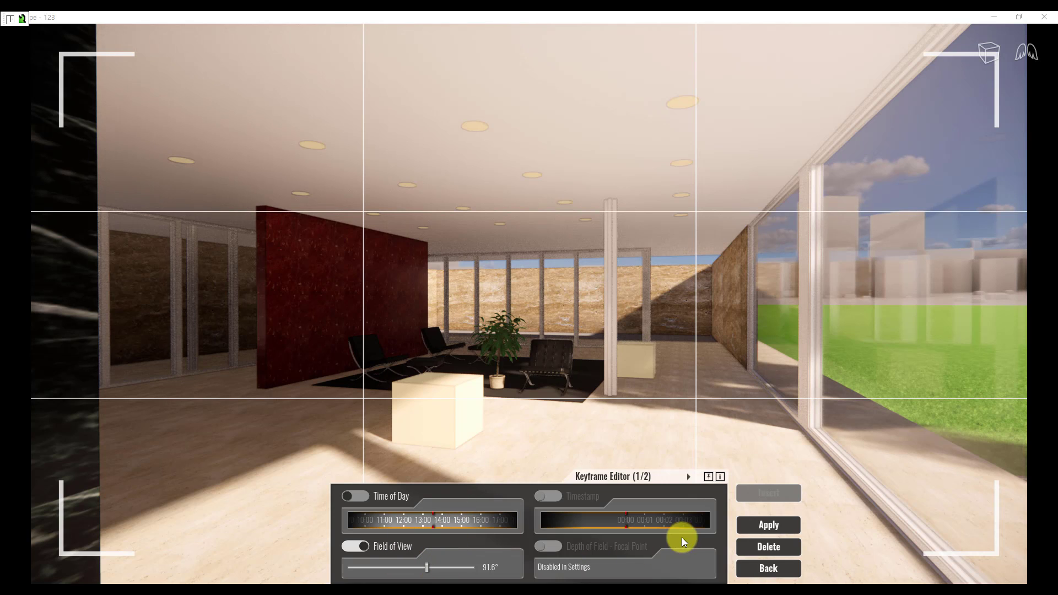
{"action": "left_click", "coordinate": [744, 527]}
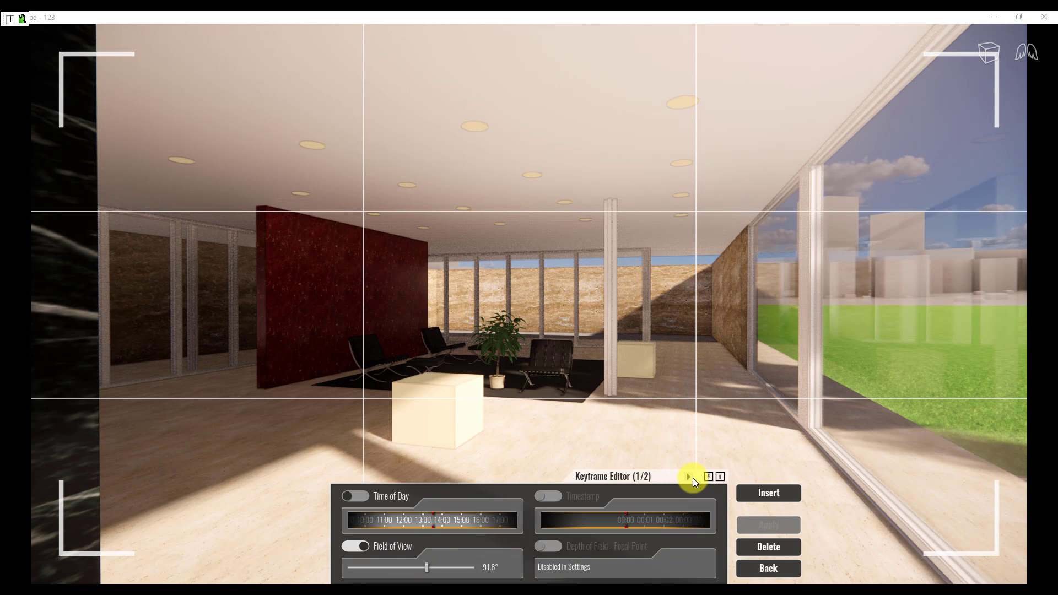
Give the second keyframe a 3-second timestamp and a 50.7° field of view, apply it and return to the timeline.
{"action": "left_click", "coordinate": [692, 477]}
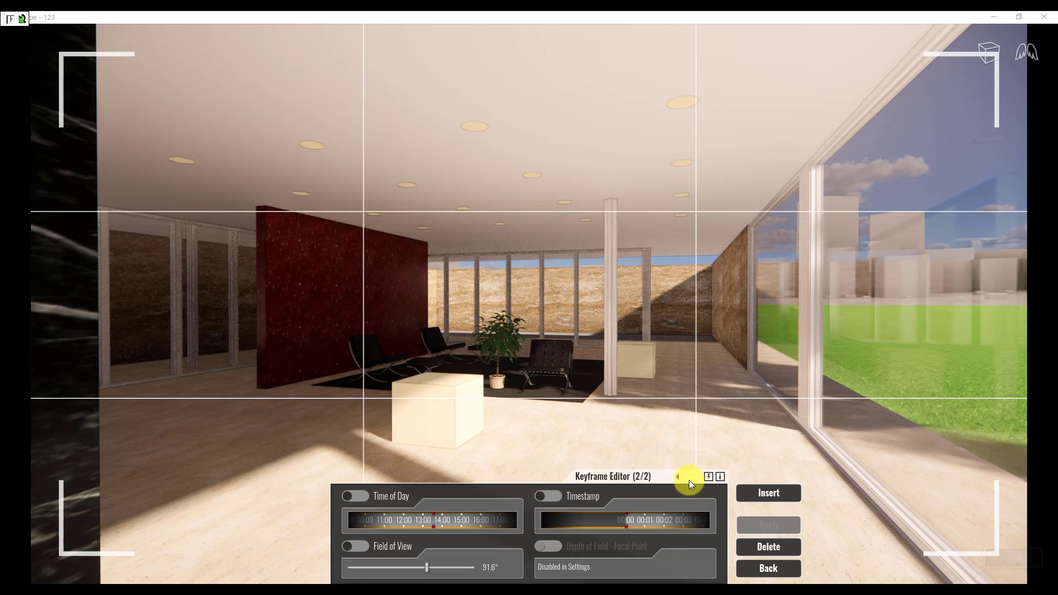
{"action": "left_click", "coordinate": [556, 497]}
{"action": "left_click_drag", "start_coordinate": [696, 522], "coordinate": [650, 533]}
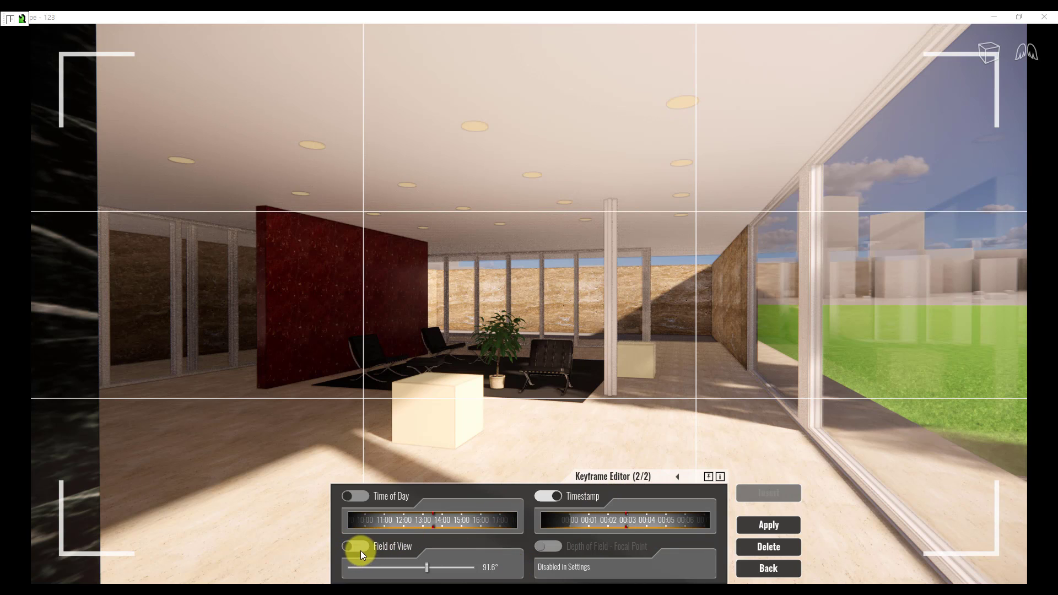
{"action": "left_click", "coordinate": [444, 575]}
{"action": "left_click_drag", "start_coordinate": [427, 570], "coordinate": [388, 566]}
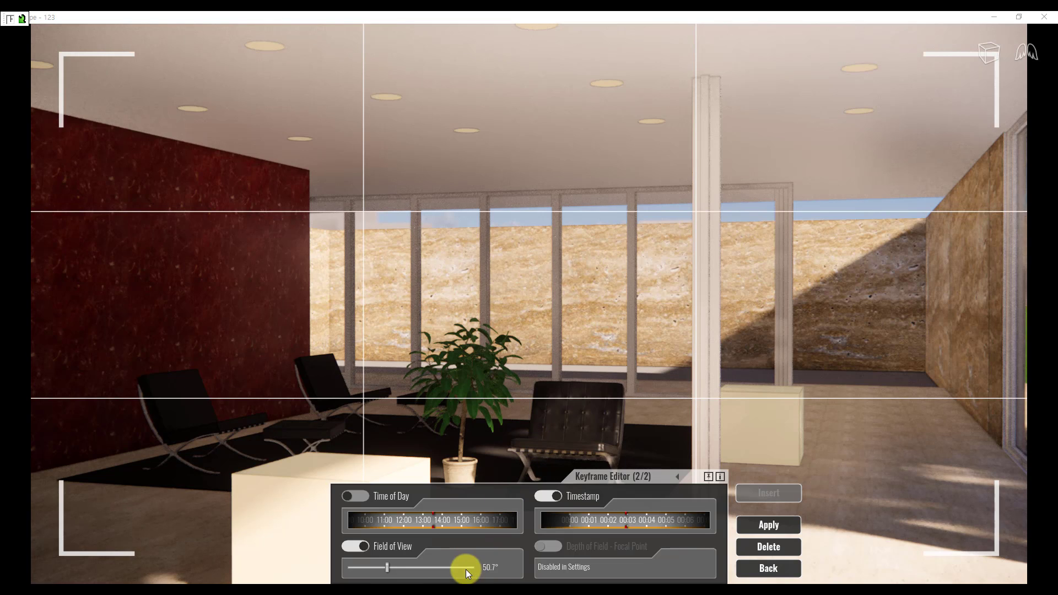
{"action": "left_click", "coordinate": [757, 527]}
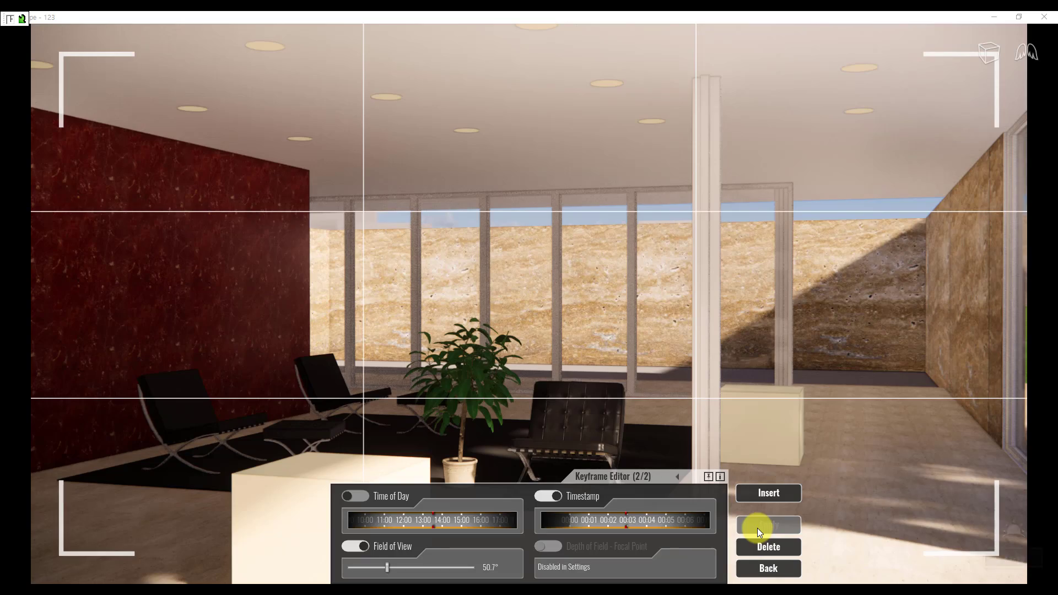
{"action": "left_click", "coordinate": [770, 568]}
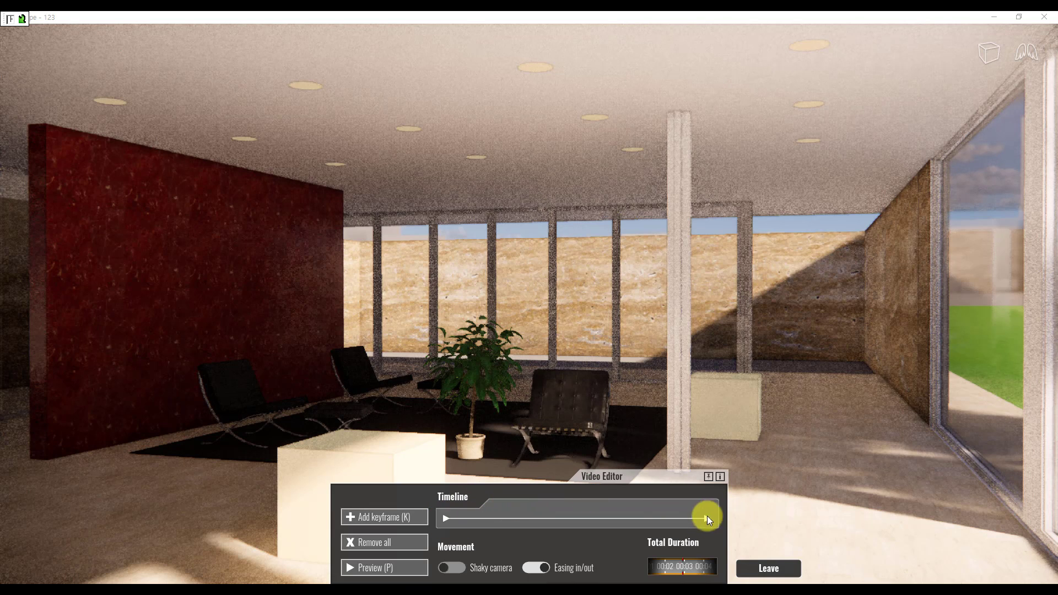
Set the video's total duration to about 6 seconds, previewing the camera movement before and after the change.
{"action": "left_click", "coordinate": [386, 571]}
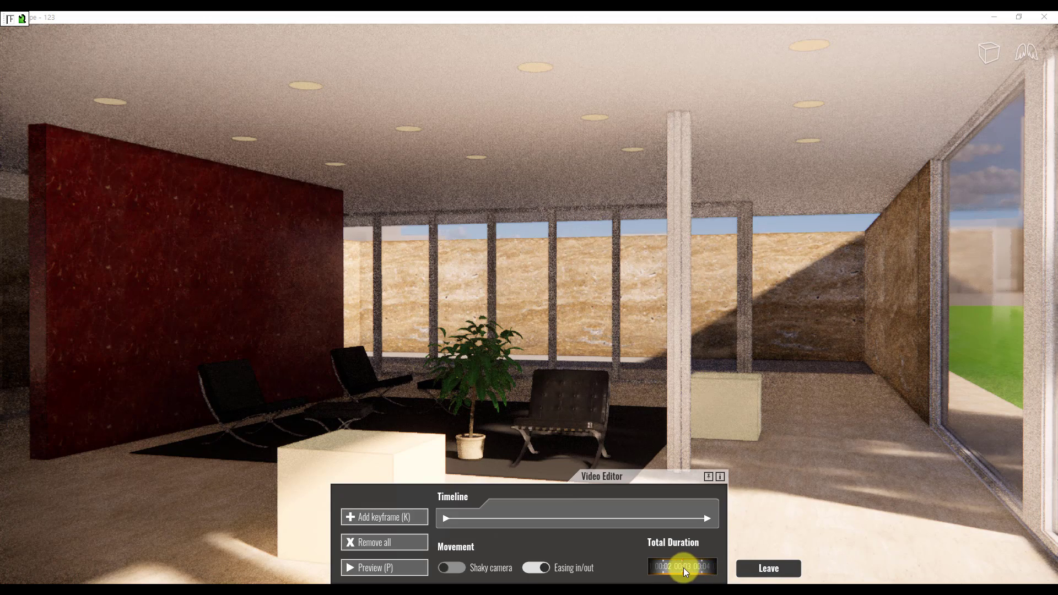
{"action": "left_click_drag", "start_coordinate": [692, 569], "coordinate": [675, 568]}
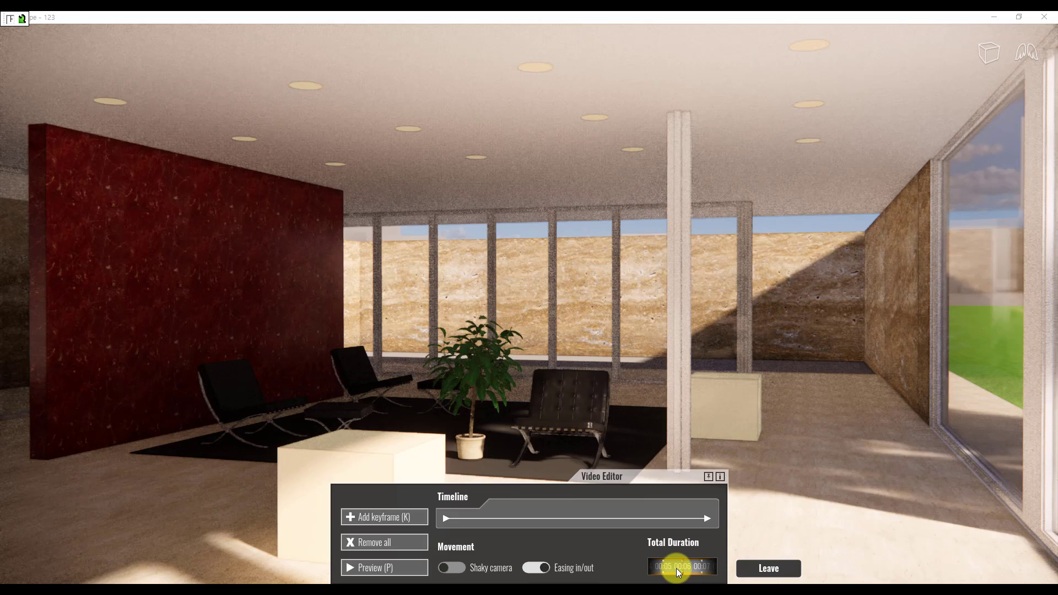
{"action": "left_click", "coordinate": [384, 568]}
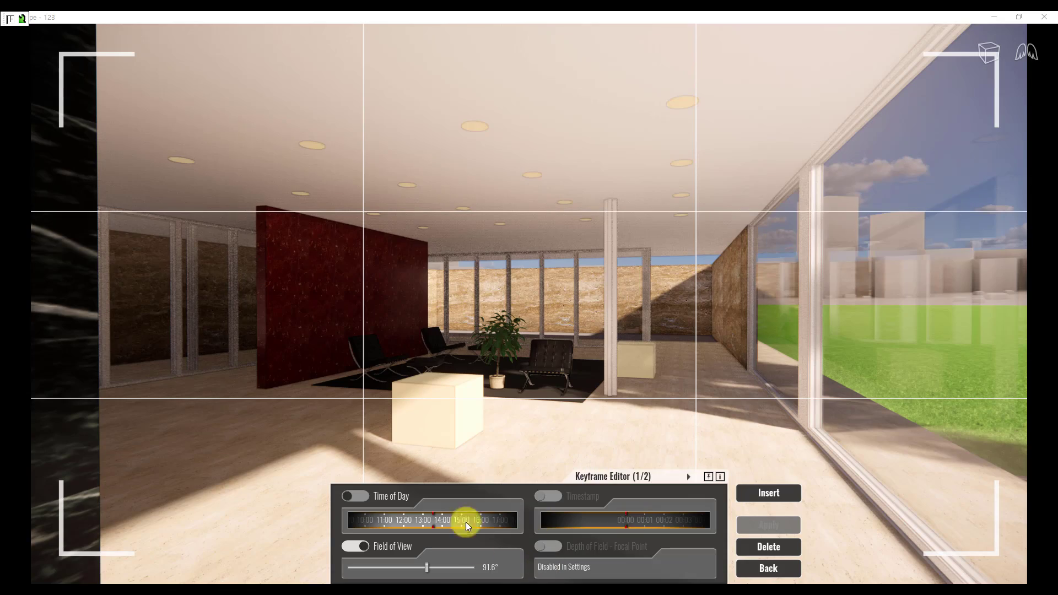
{"action": "left_click", "coordinate": [768, 568]}
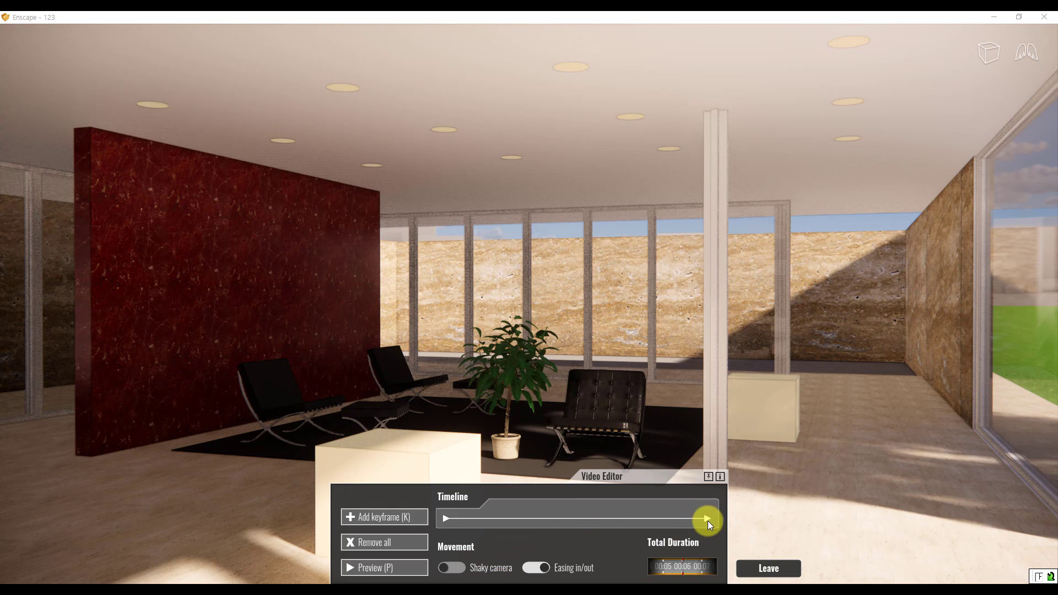
Add a third keyframe with its camera moved forward past the white column towards the stone wall corner, and apply it.
{"action": "left_click", "coordinate": [397, 515]}
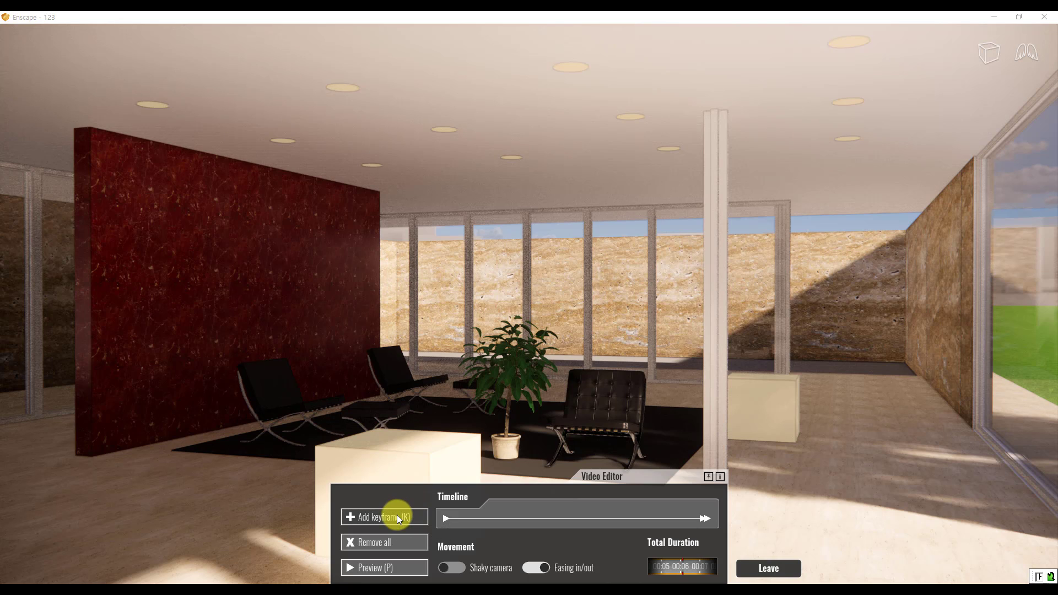
{"action": "left_click", "coordinate": [705, 519]}
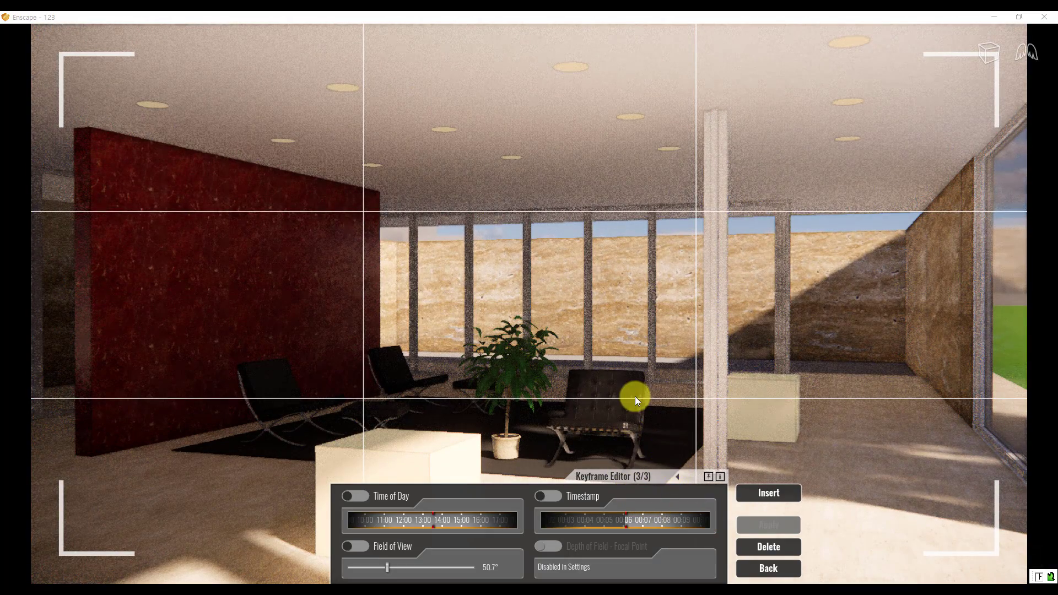
{"action": "key", "text": "w"}
{"action": "key", "text": "d"}
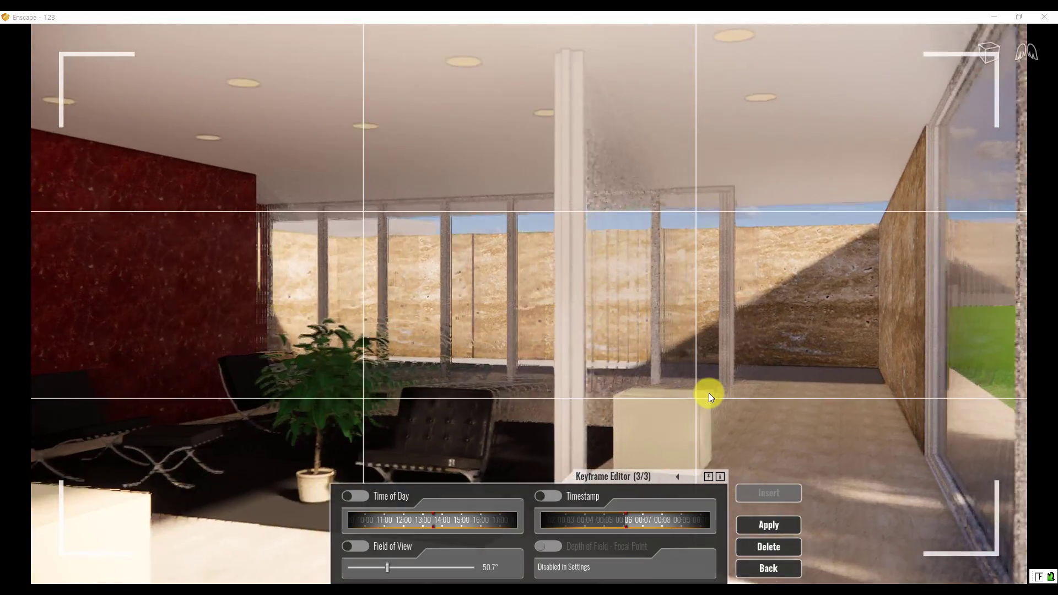
{"action": "key", "text": "w"}
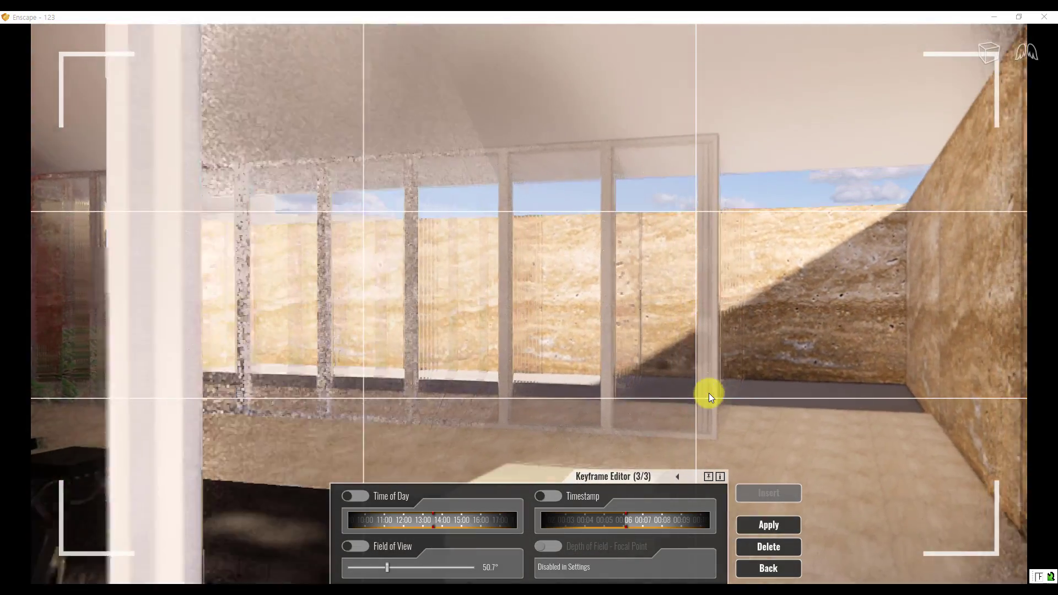
{"action": "key", "text": "w"}
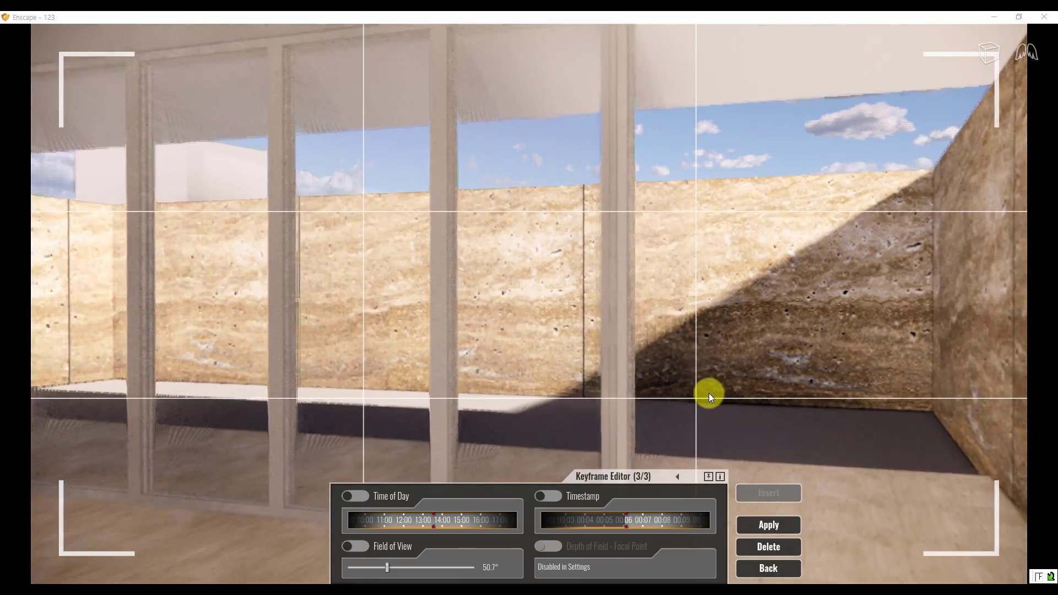
{"action": "key", "text": "d"}
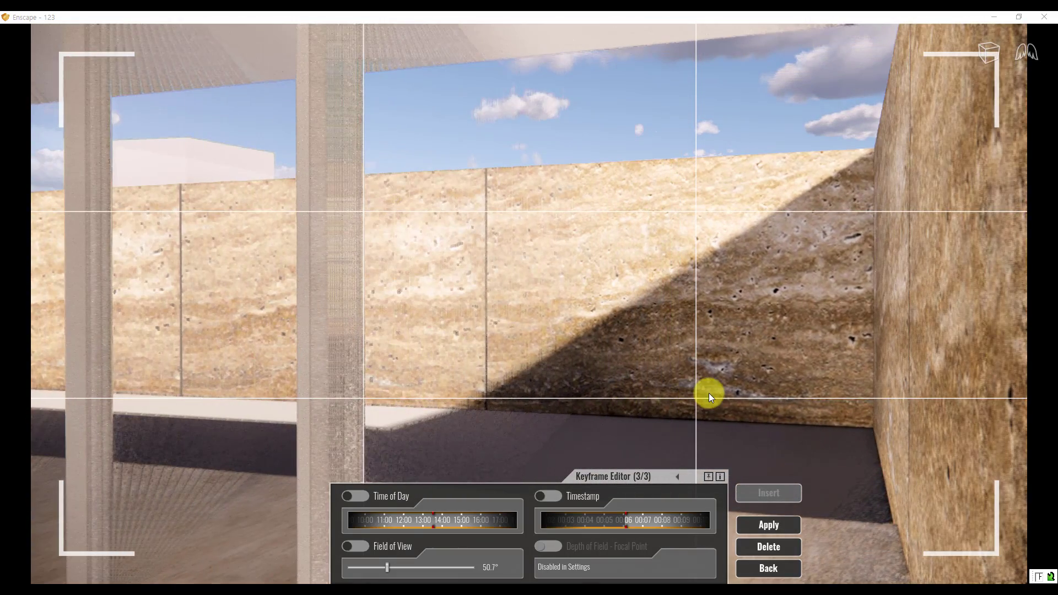
{"action": "left_click_drag", "start_coordinate": [571, 364], "coordinate": [570, 363]}
{"action": "key", "text": "a"}
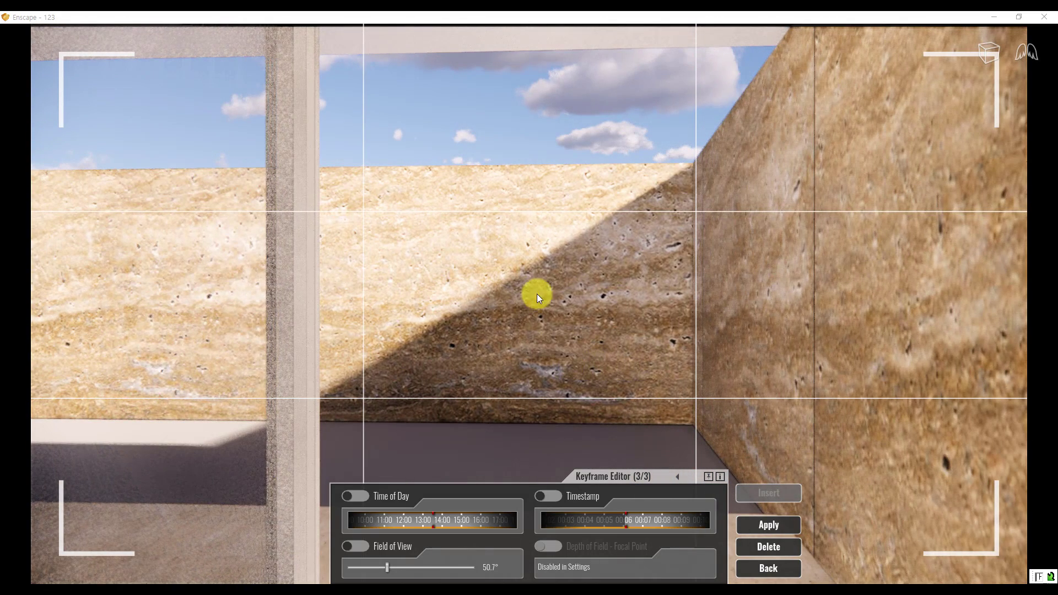
{"action": "left_click", "coordinate": [748, 526]}
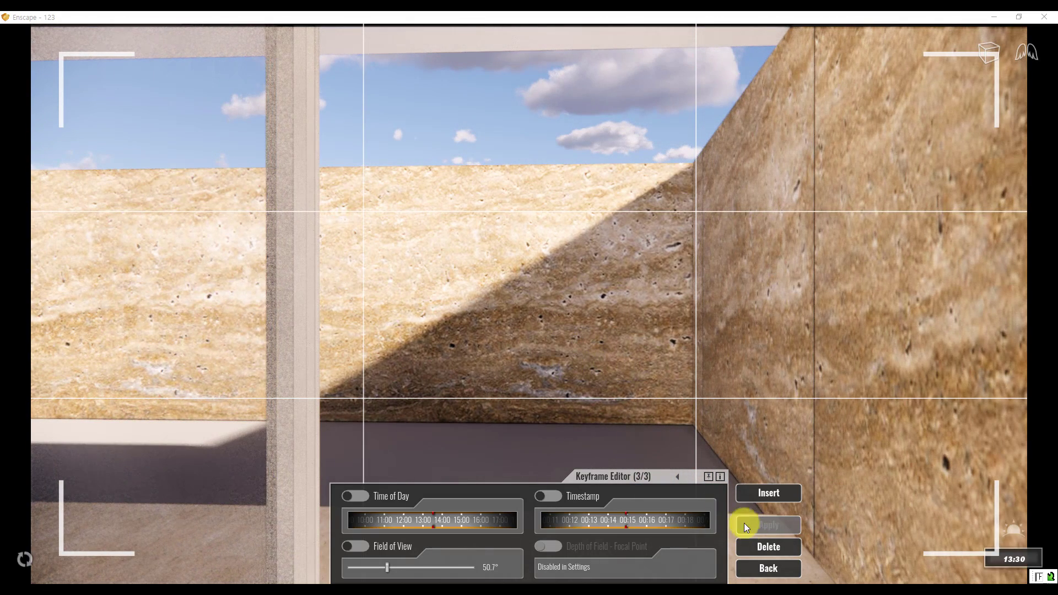
Review the camera views of all three keyframes in the Keyframe Editor and return to the timeline.
{"action": "left_click", "coordinate": [677, 477]}
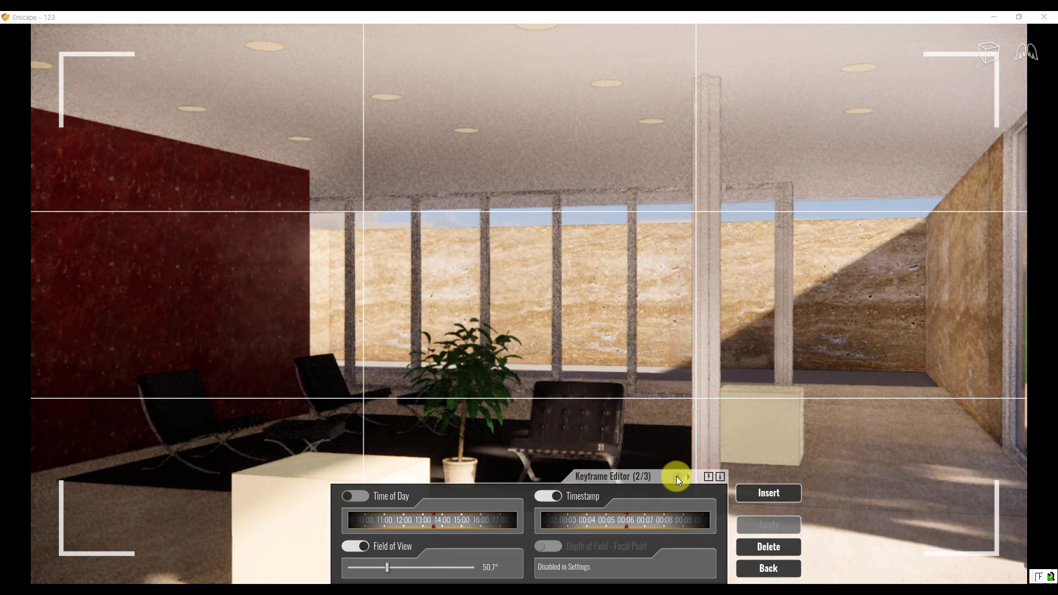
{"action": "left_click", "coordinate": [676, 476]}
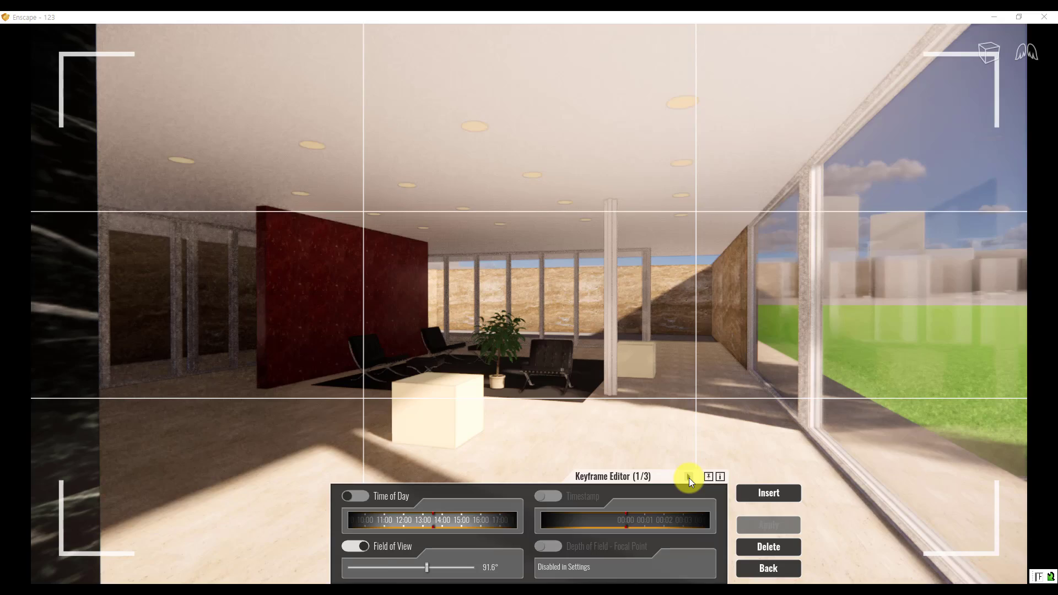
{"action": "left_click", "coordinate": [689, 477]}
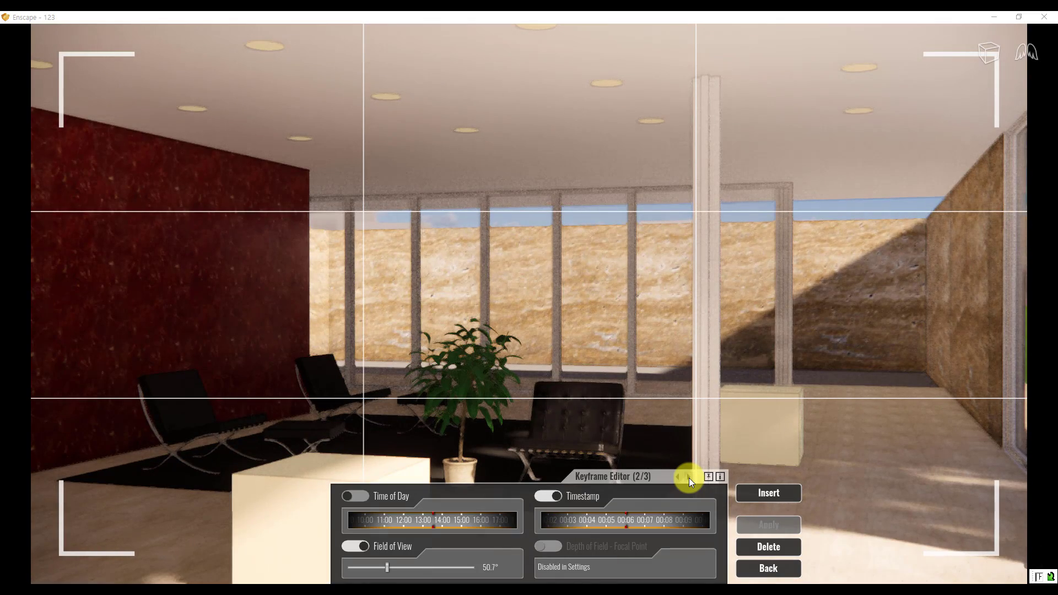
{"action": "left_click", "coordinate": [689, 477]}
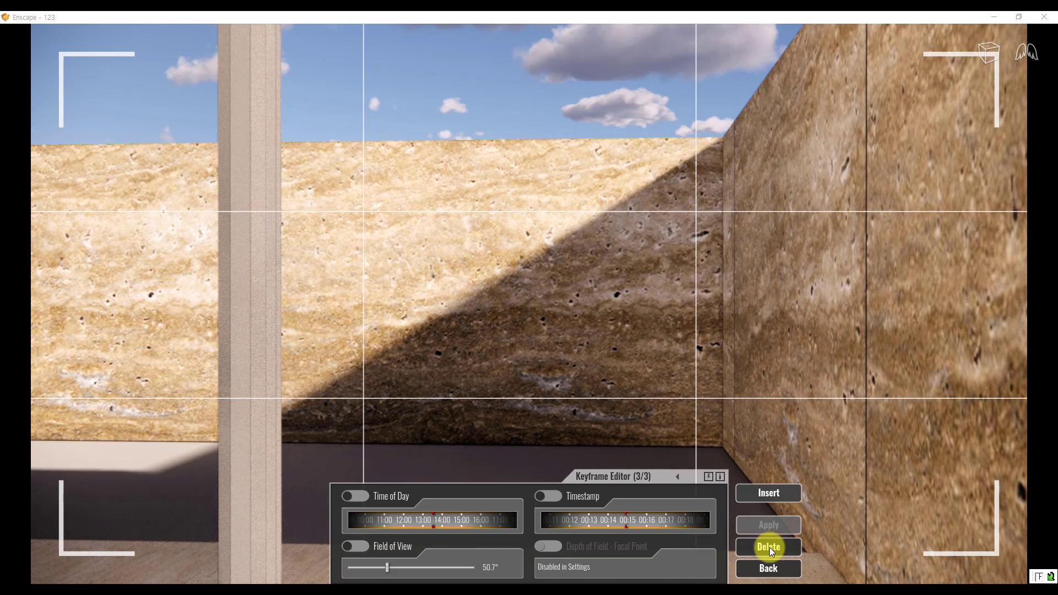
{"action": "left_click", "coordinate": [768, 569]}
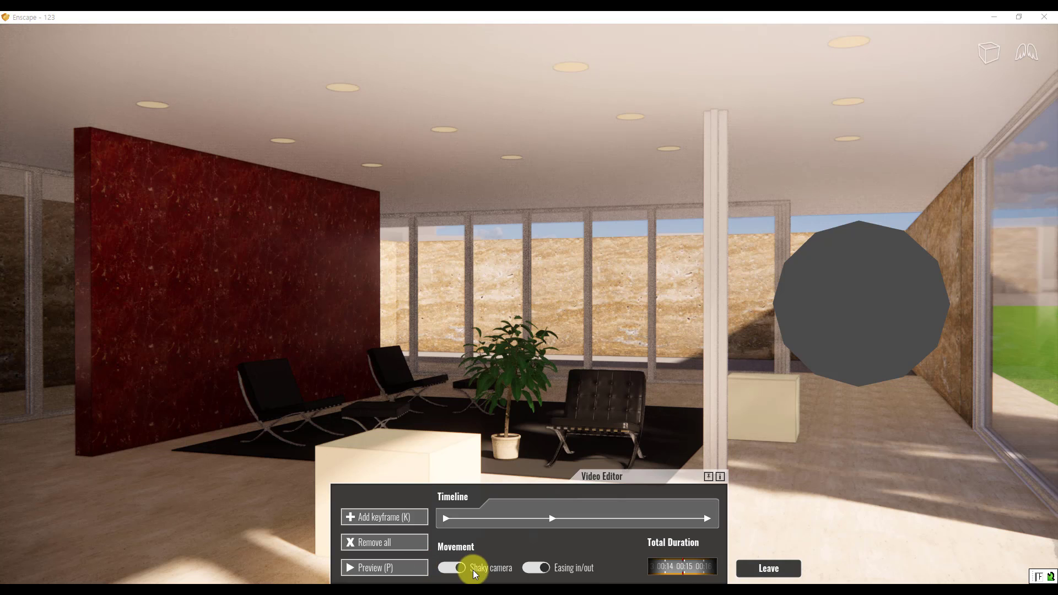
Preview the three-keyframe animation with the shaky camera movement switched on and off to compare the effect.
{"action": "left_click", "coordinate": [397, 567]}
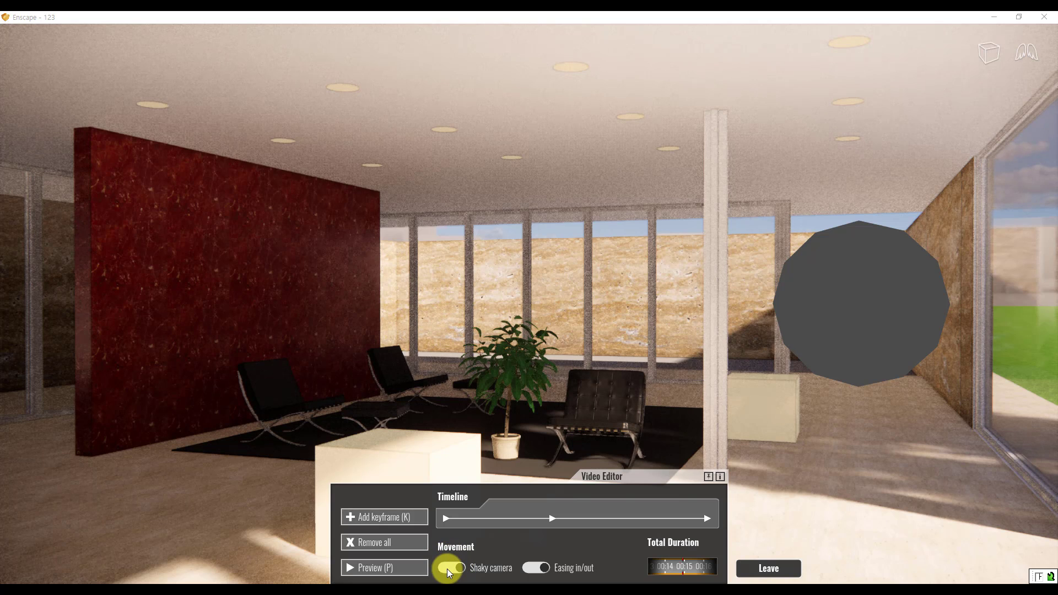
{"action": "left_click", "coordinate": [409, 571]}
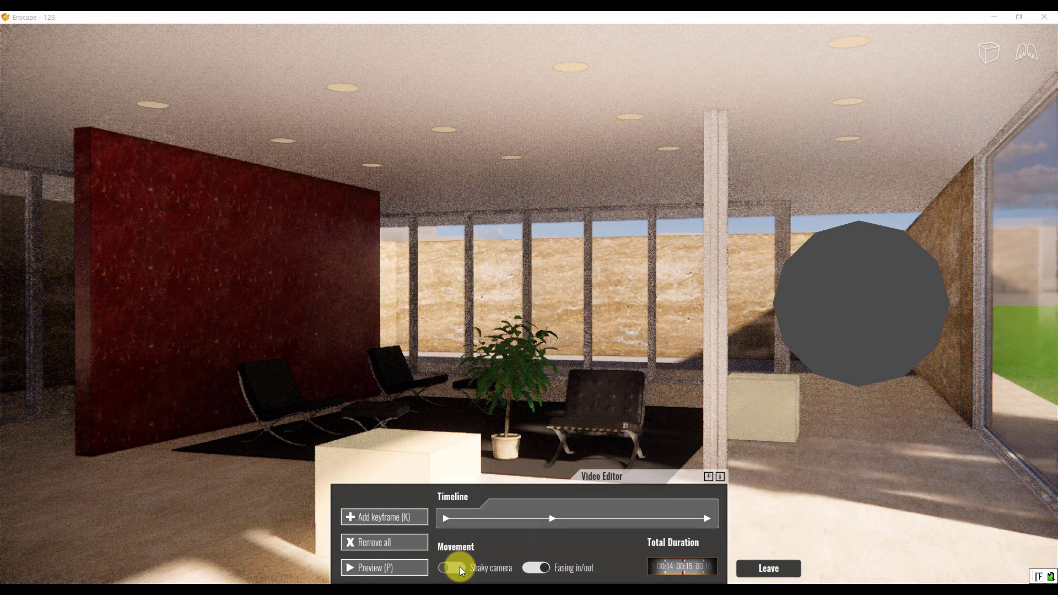
{"action": "left_click", "coordinate": [400, 570]}
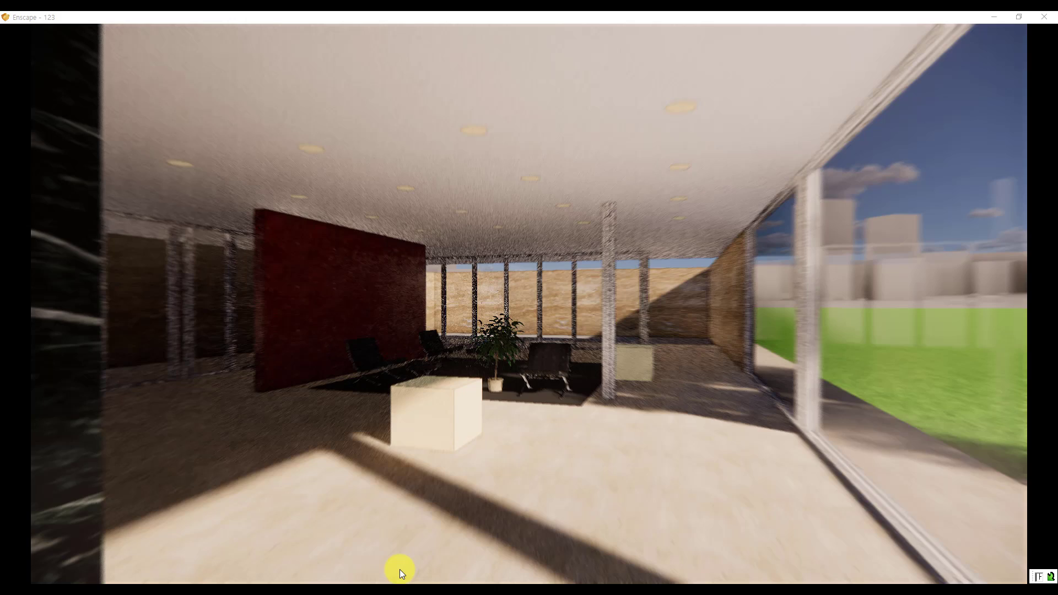